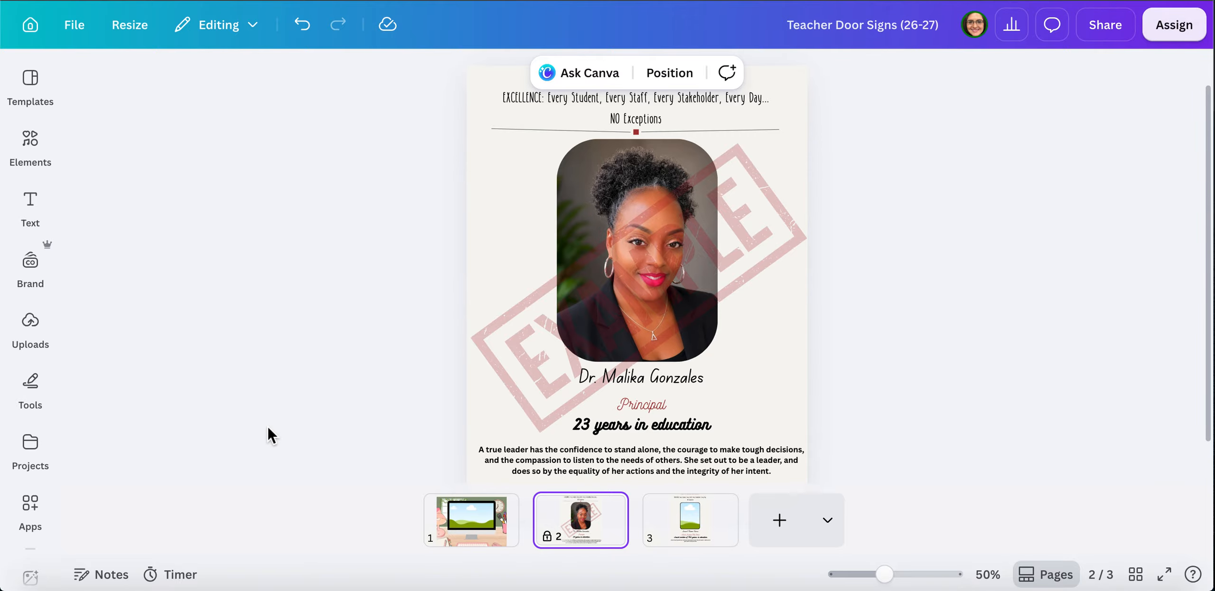
- Switch to the blank door-sign template on page 3 and show the uploaded images library
{"action": "left_click", "coordinate": [717, 532]}
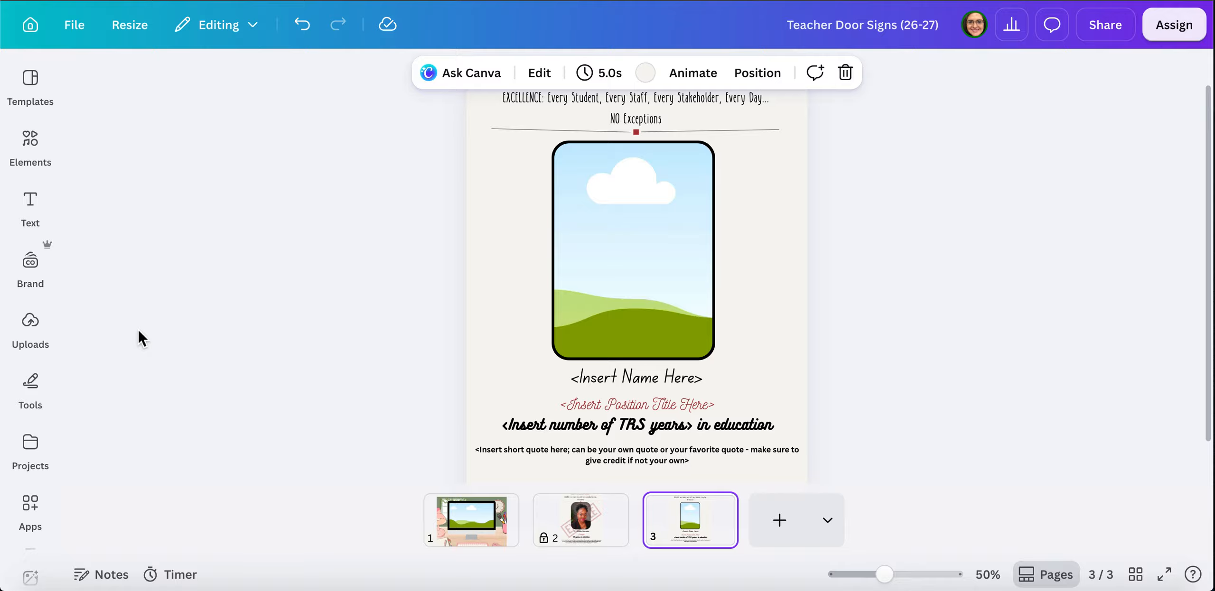
{"action": "left_click", "coordinate": [31, 322]}
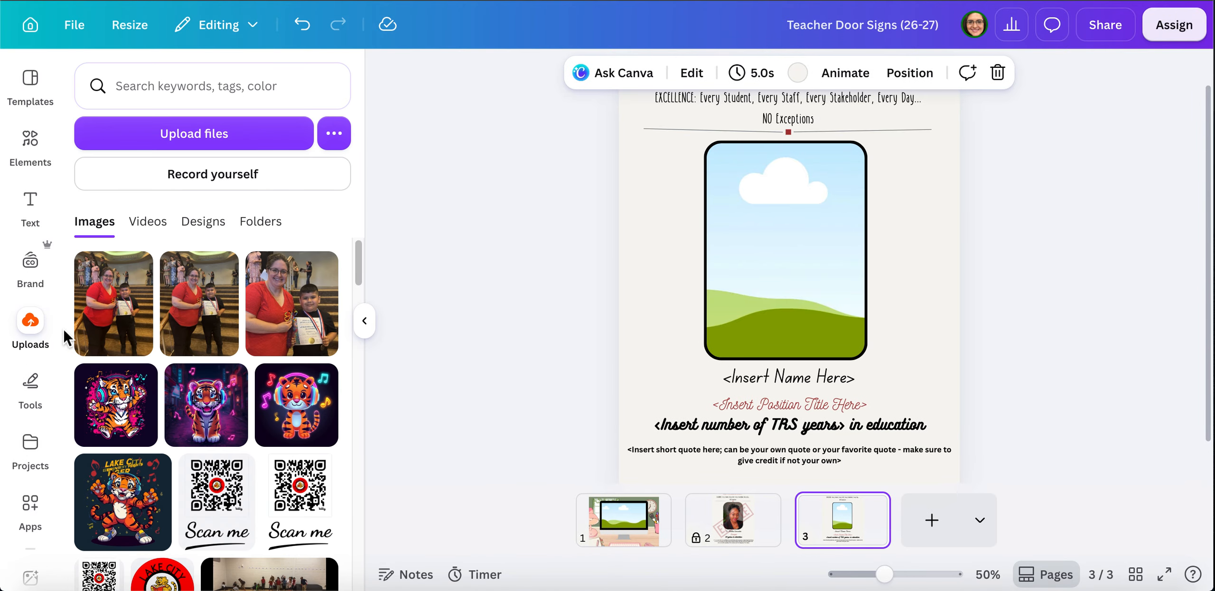
- Upload IMG_2654 2 (1).HEIC from the Downloads folder
{"action": "left_click", "coordinate": [176, 139]}
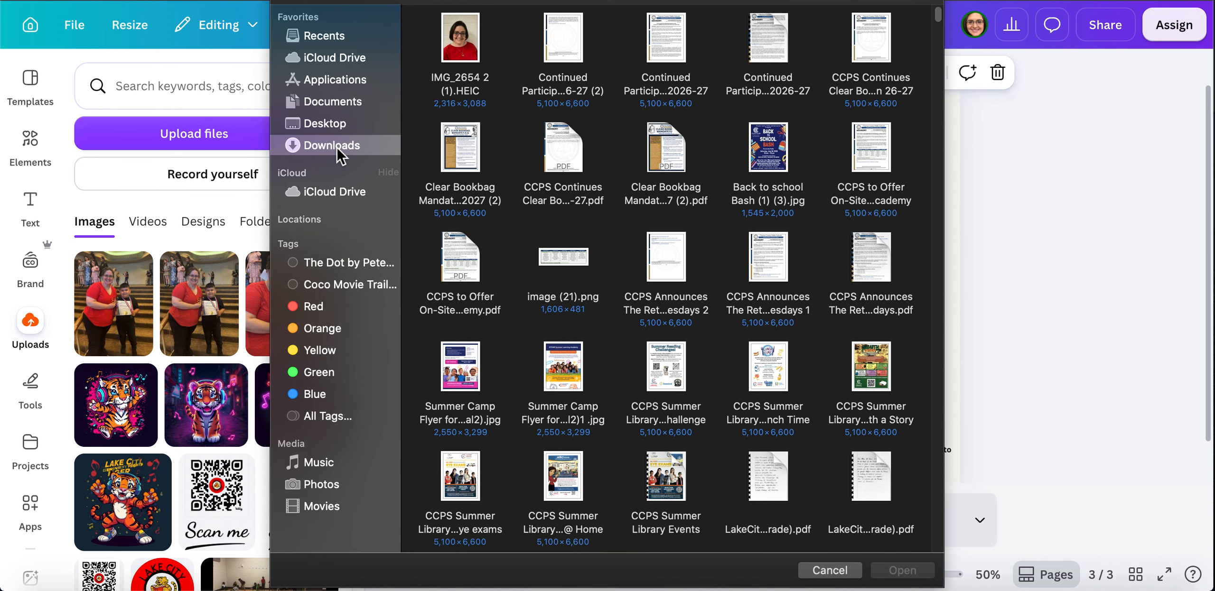
{"action": "double_click", "coordinate": [467, 43]}
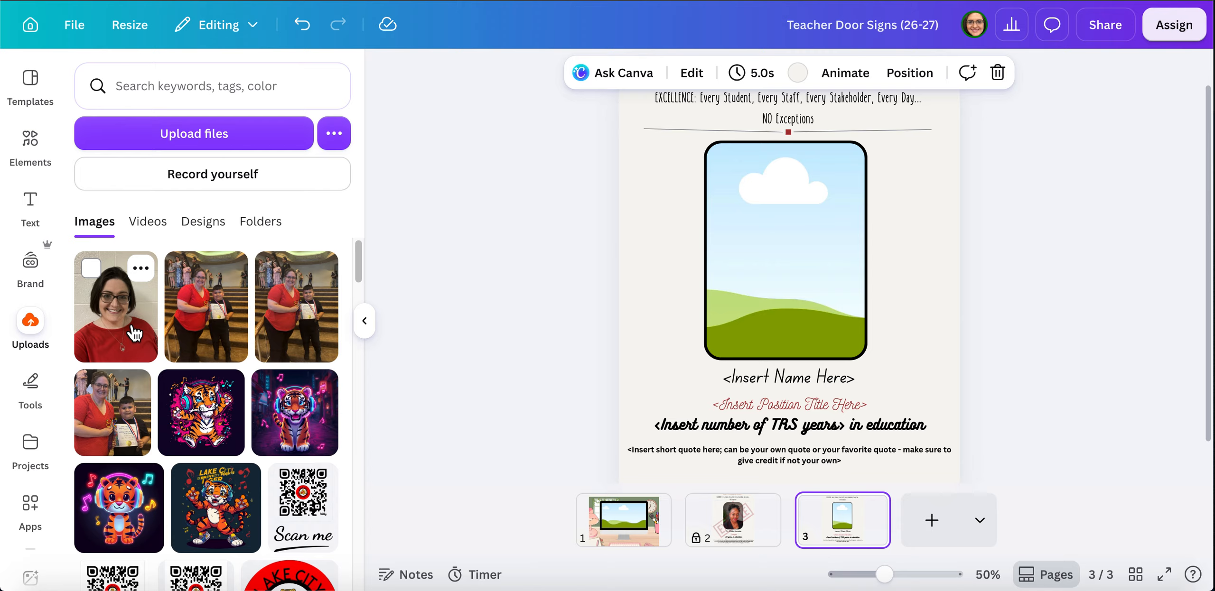
- Drop the new staff headshot into the page-3 placeholder frame and select it
{"action": "left_click_drag", "start_coordinate": [135, 334], "coordinate": [768, 228]}
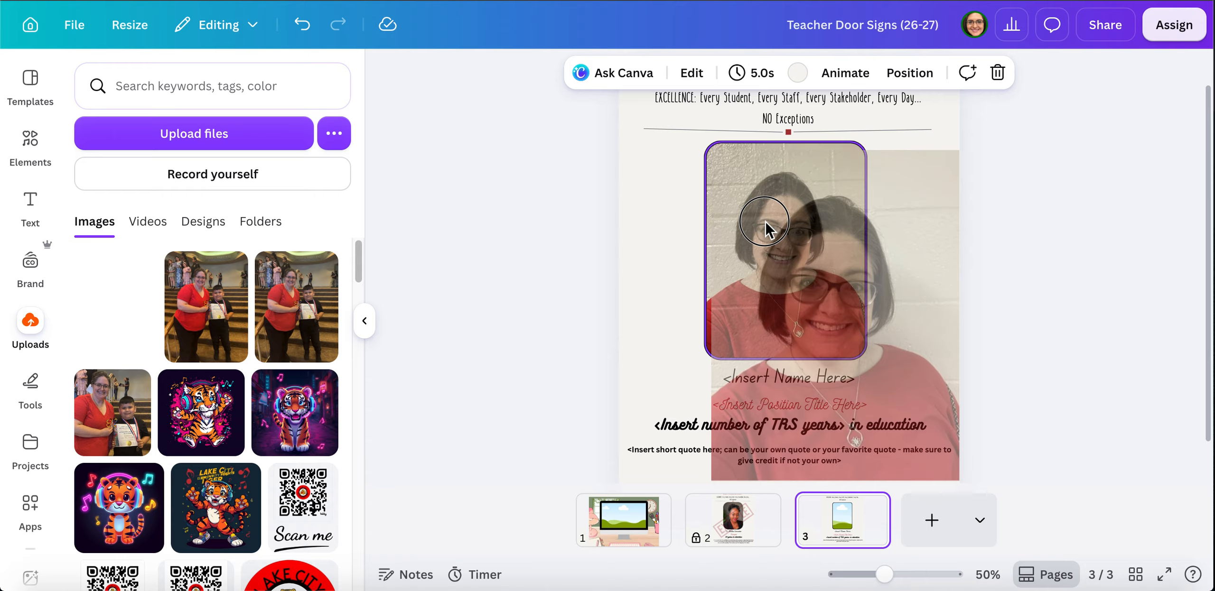
{"action": "left_click_drag", "start_coordinate": [765, 223], "coordinate": [766, 223]}
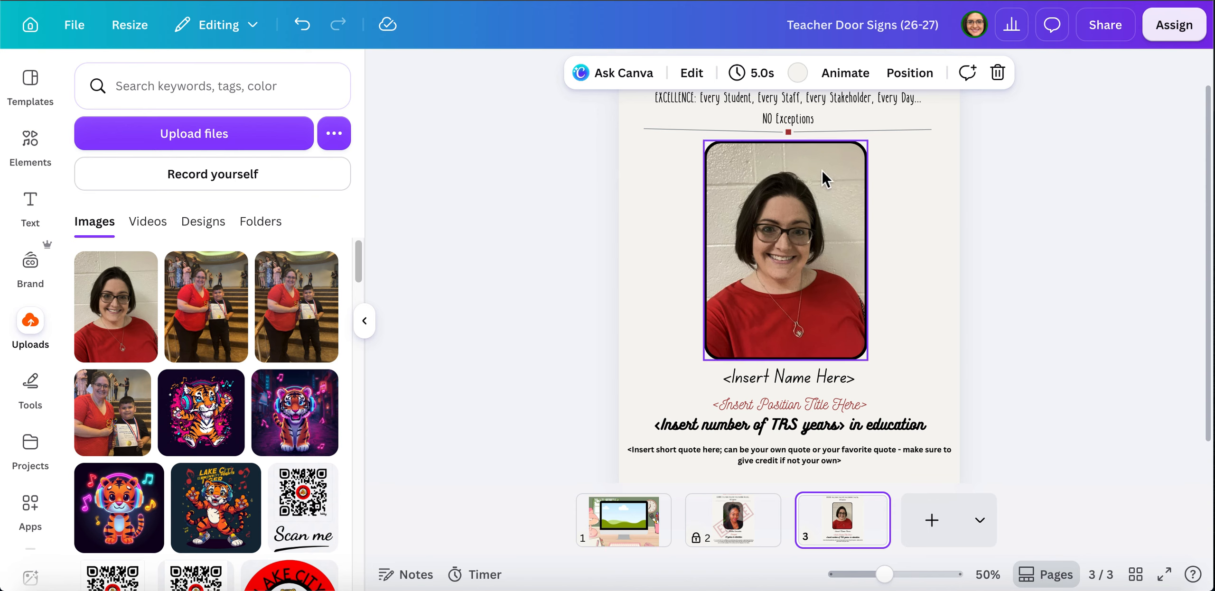
{"action": "left_click", "coordinate": [832, 291]}
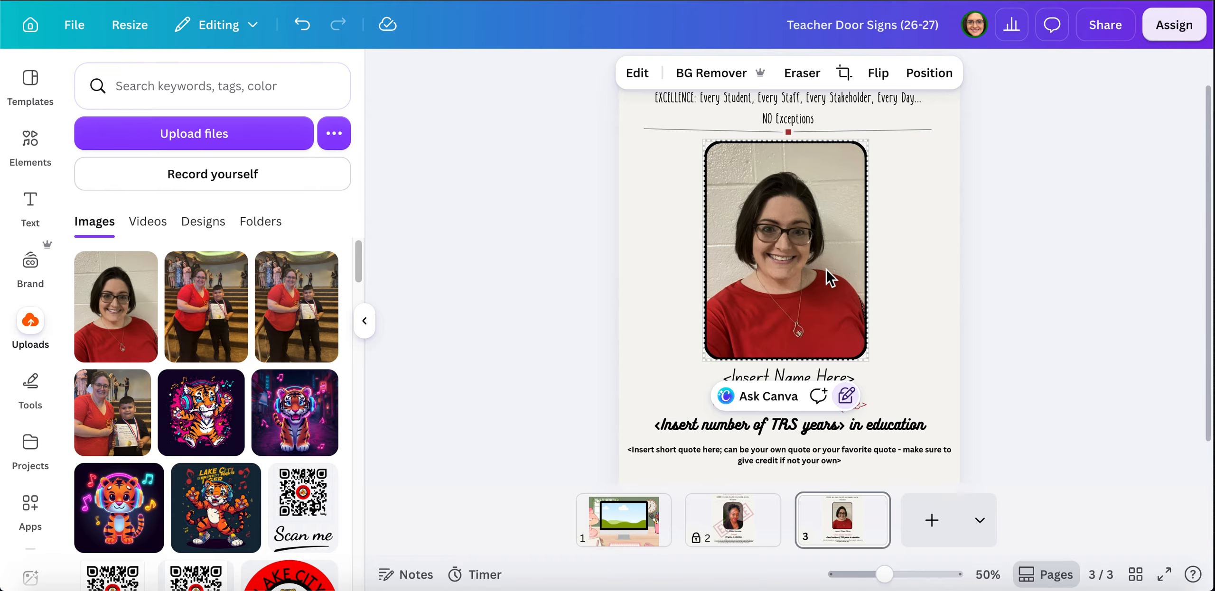
- Enter crop mode on the photo, then back out of cropping and its options menu
{"action": "left_click", "coordinate": [827, 274]}
{"action": "double_click", "coordinate": [827, 271]}
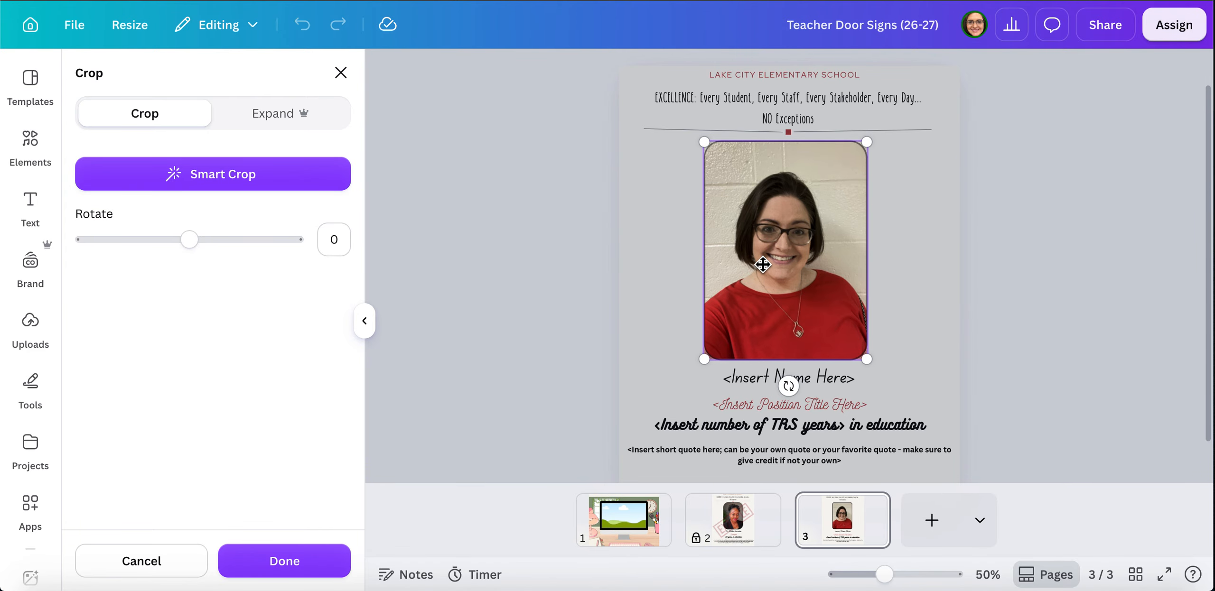
{"action": "left_click", "coordinate": [284, 561]}
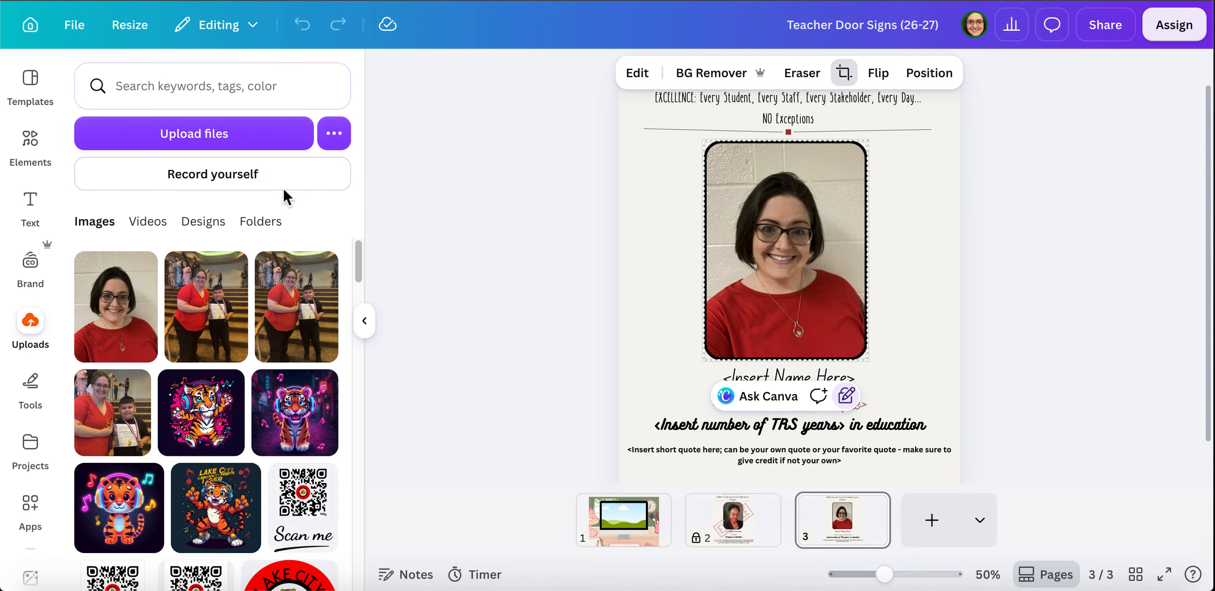
{"action": "double_click", "coordinate": [784, 251]}
{"action": "right_click", "coordinate": [784, 250]}
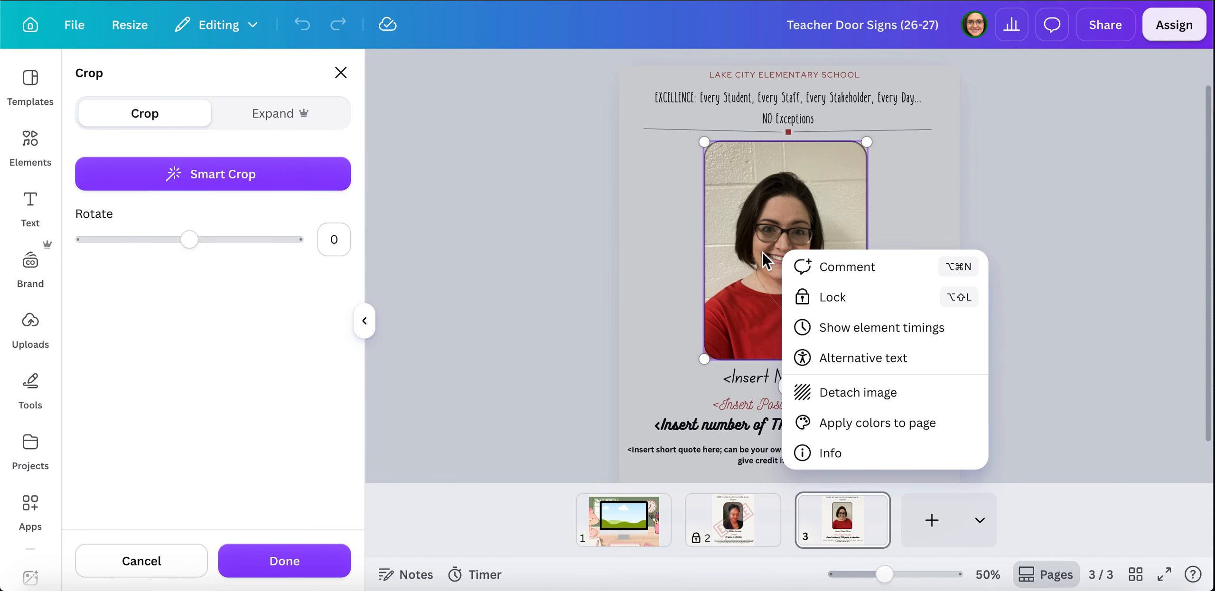
{"action": "key", "text": "Escape"}
{"action": "key", "text": "Escape"}
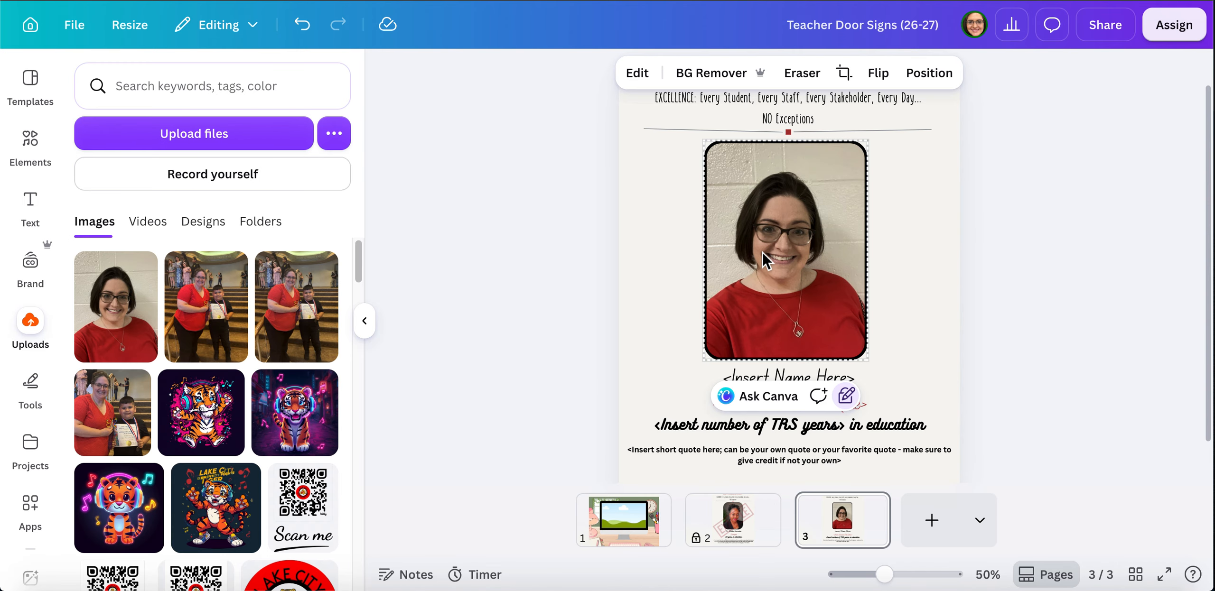
- Adjust the photo's crop, apply Smart Crop, confirm with Done and deselect
{"action": "left_click", "coordinate": [848, 76]}
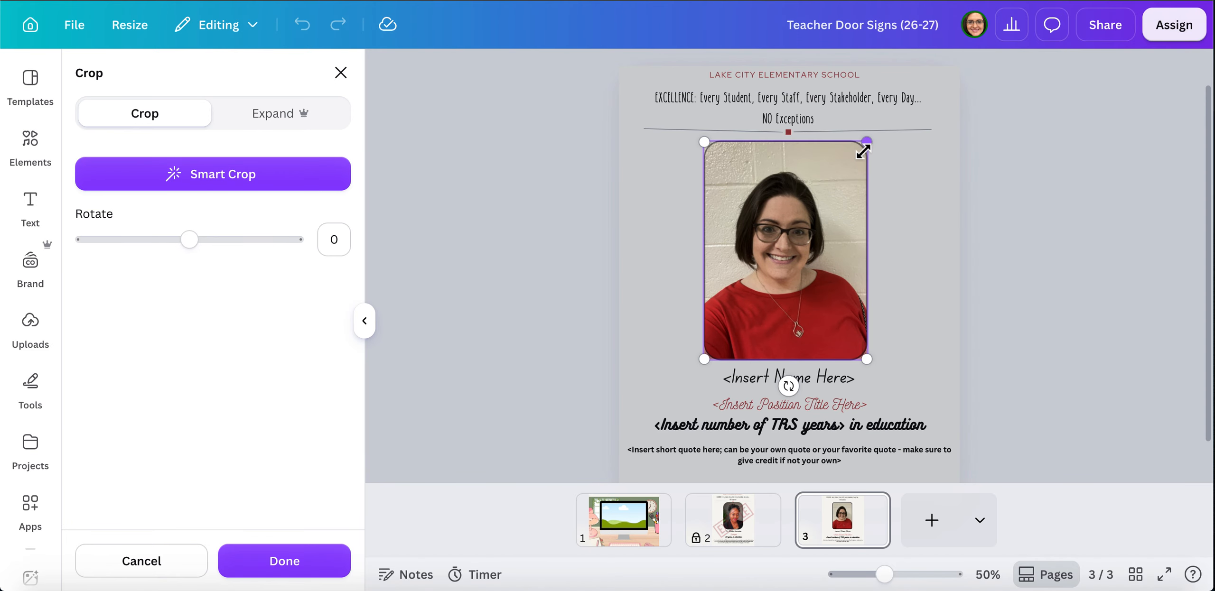
{"action": "left_click_drag", "start_coordinate": [863, 147], "coordinate": [835, 189]}
{"action": "left_click_drag", "start_coordinate": [802, 250], "coordinate": [833, 233]}
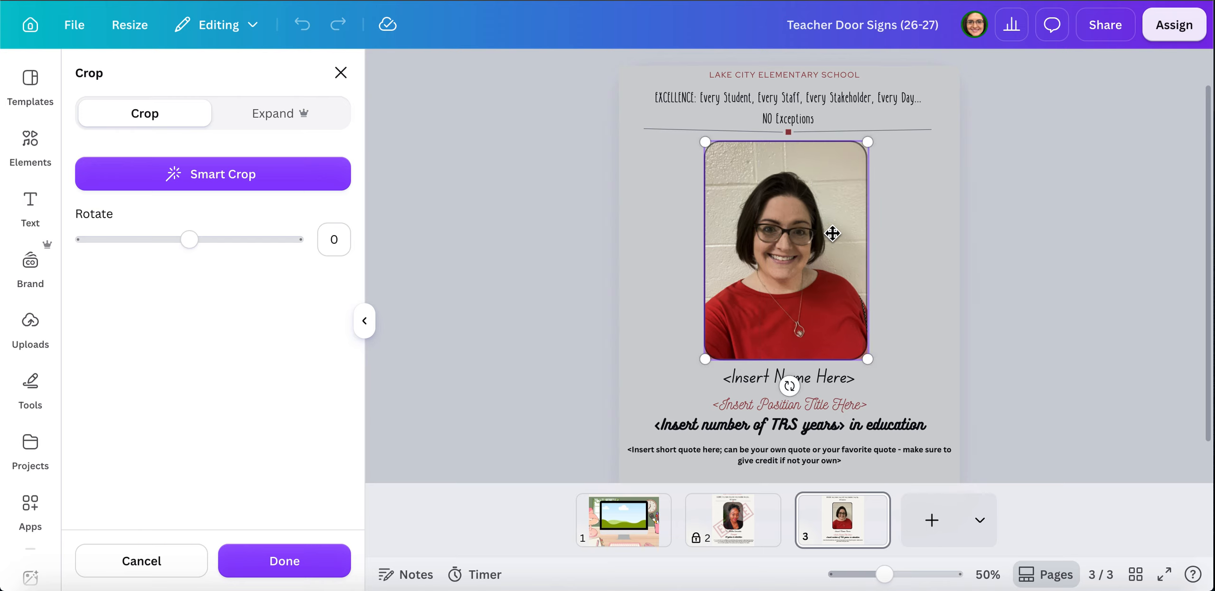
{"action": "mouse_move", "coordinate": [813, 280]}
{"action": "left_mouse_down"}
{"action": "mouse_move", "coordinate": [793, 283]}
{"action": "mouse_move", "coordinate": [807, 286]}
{"action": "left_mouse_up"}
{"action": "left_click", "coordinate": [227, 189]}
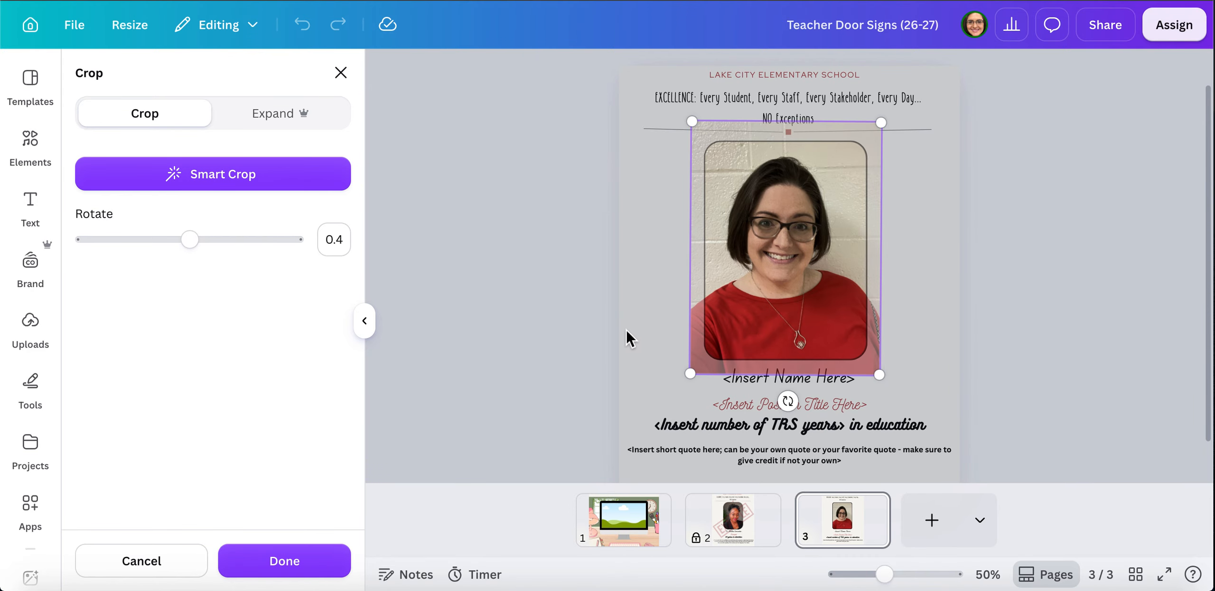
{"action": "left_click", "coordinate": [601, 340]}
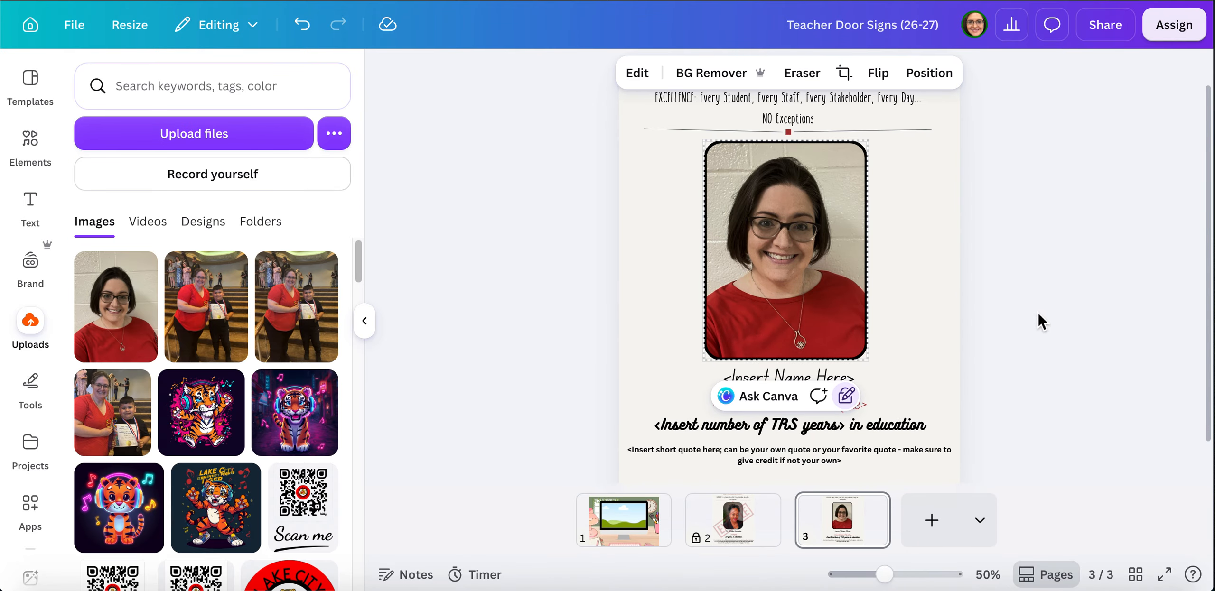
{"action": "left_click", "coordinate": [1043, 330]}
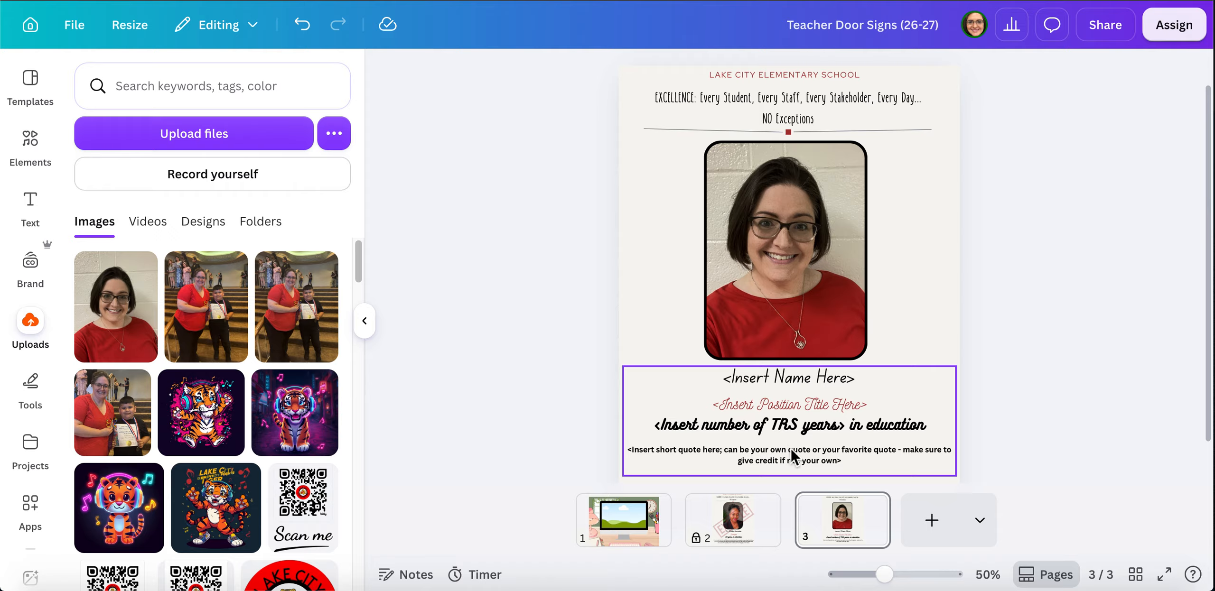
{"action": "left_click", "coordinate": [787, 379]}
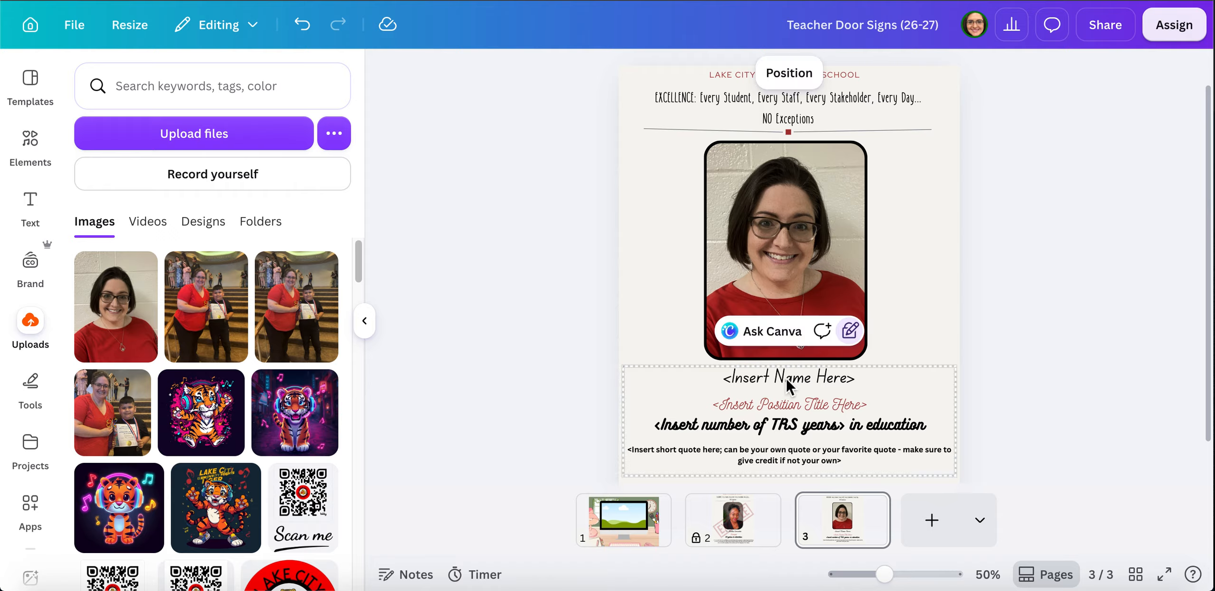
- Replace 'Name' with the teacher's full name and delete the '<Insert' and 'Here>' leftovers
{"action": "double_click", "coordinate": [782, 378]}
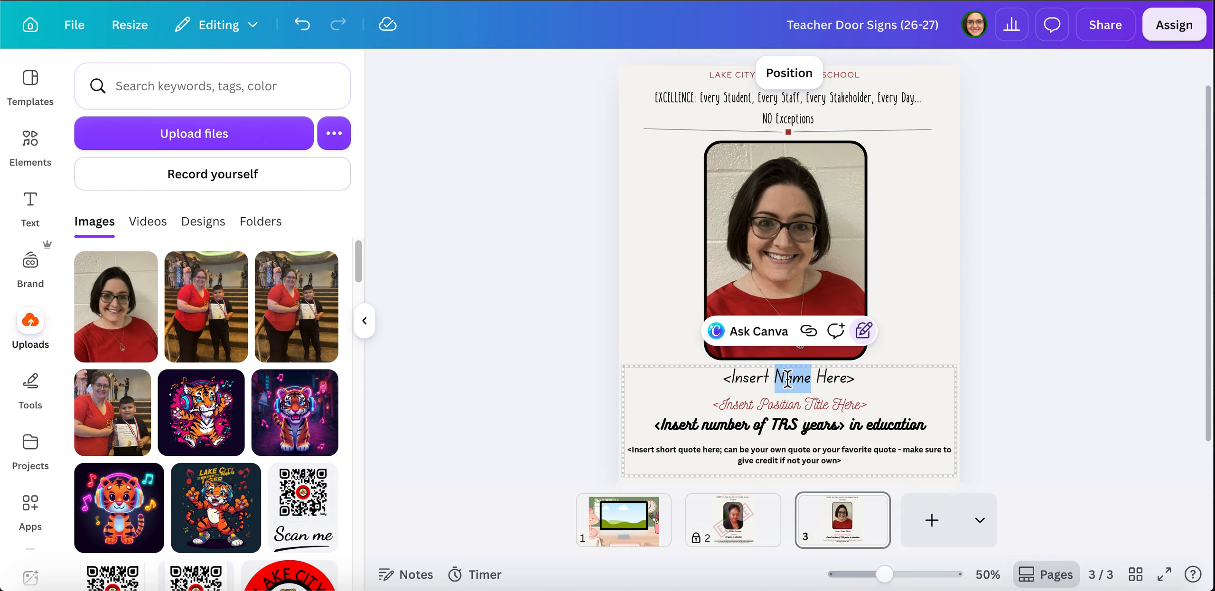
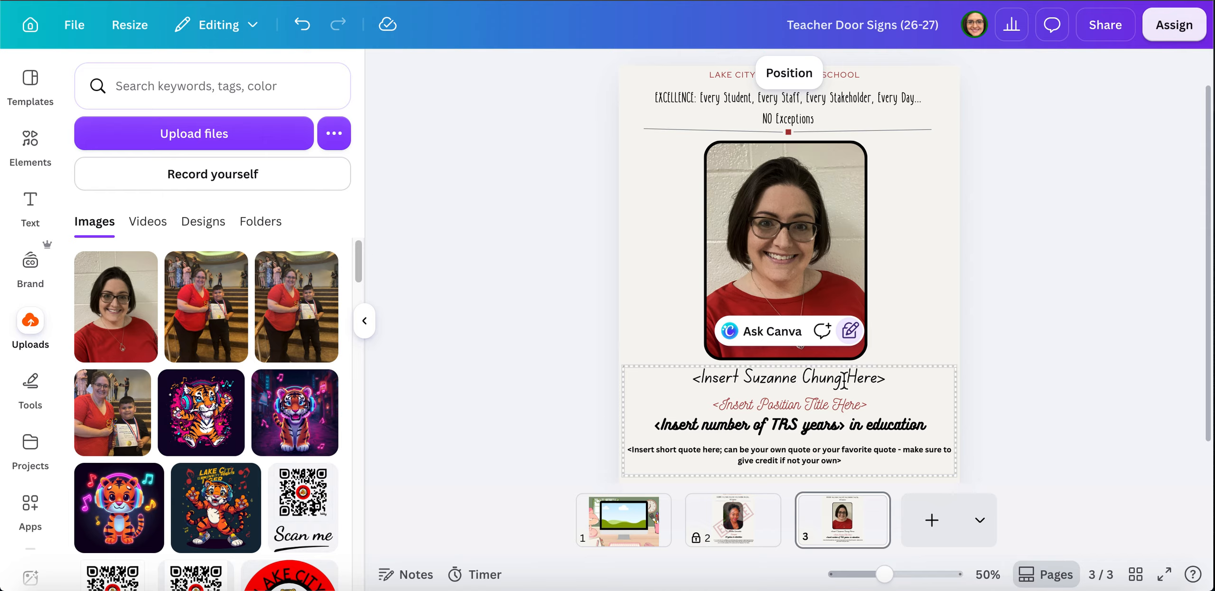
{"action": "left_click_drag", "start_coordinate": [843, 380], "coordinate": [890, 381]}
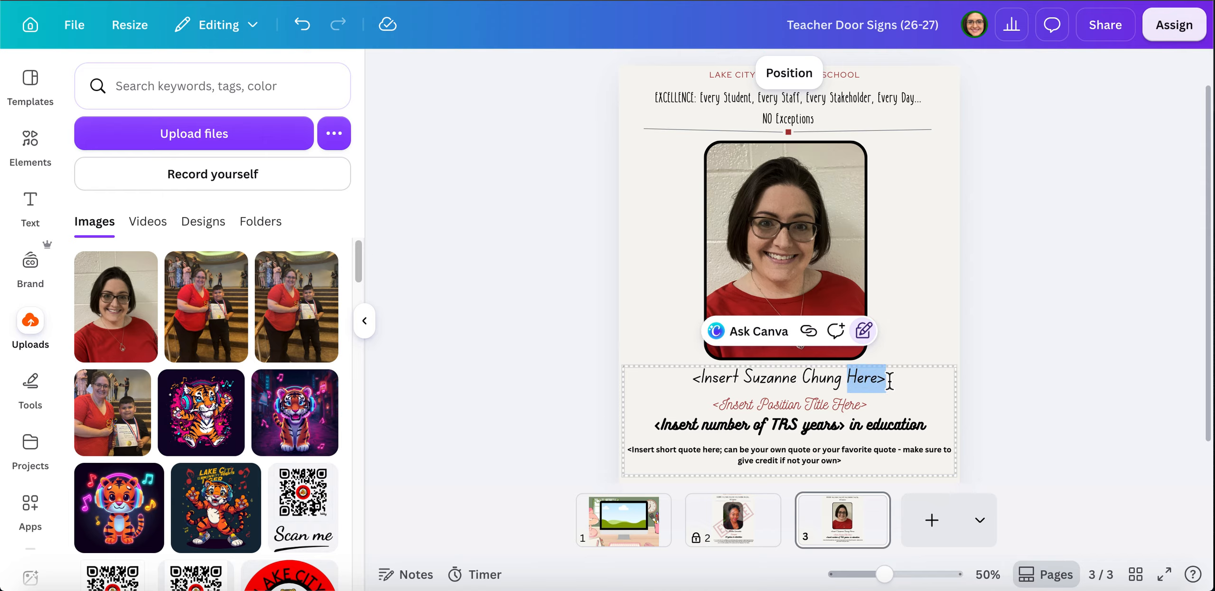
{"action": "key", "text": "BackSpace"}
{"action": "key", "text": "BackSpace"}
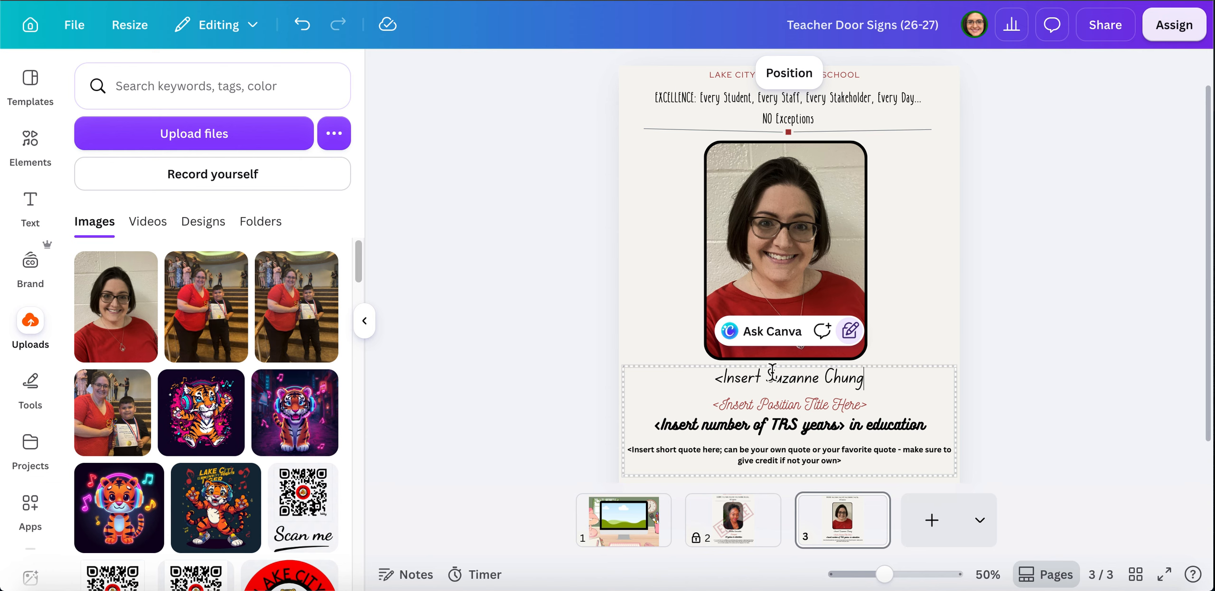
{"action": "left_click_drag", "start_coordinate": [767, 376], "coordinate": [717, 373]}
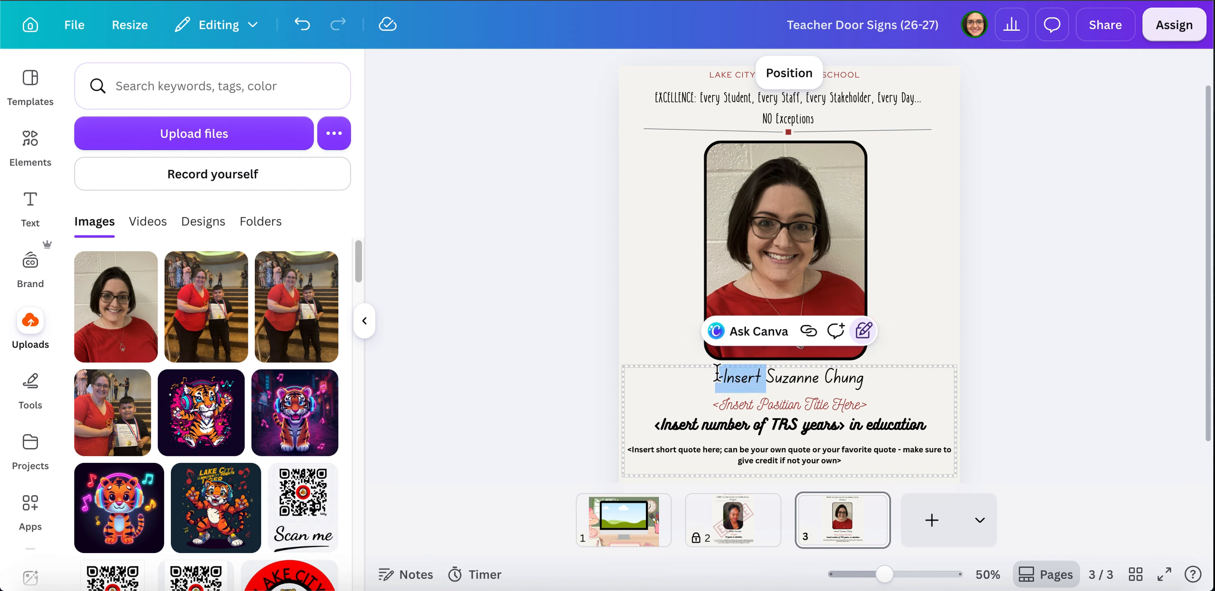
{"action": "key", "text": "BackSpace"}
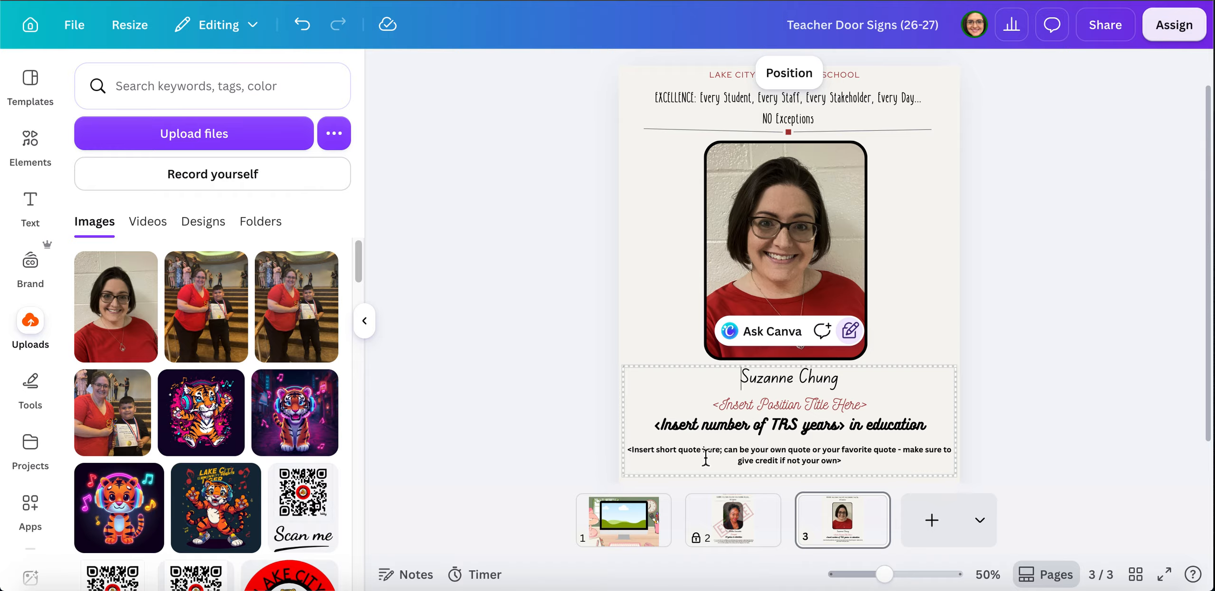
- Undo an accidental overwrite of the title line and remove reappeared placeholder text
{"action": "double_click", "coordinate": [792, 406]}
{"action": "triple_click", "coordinate": [792, 407]}
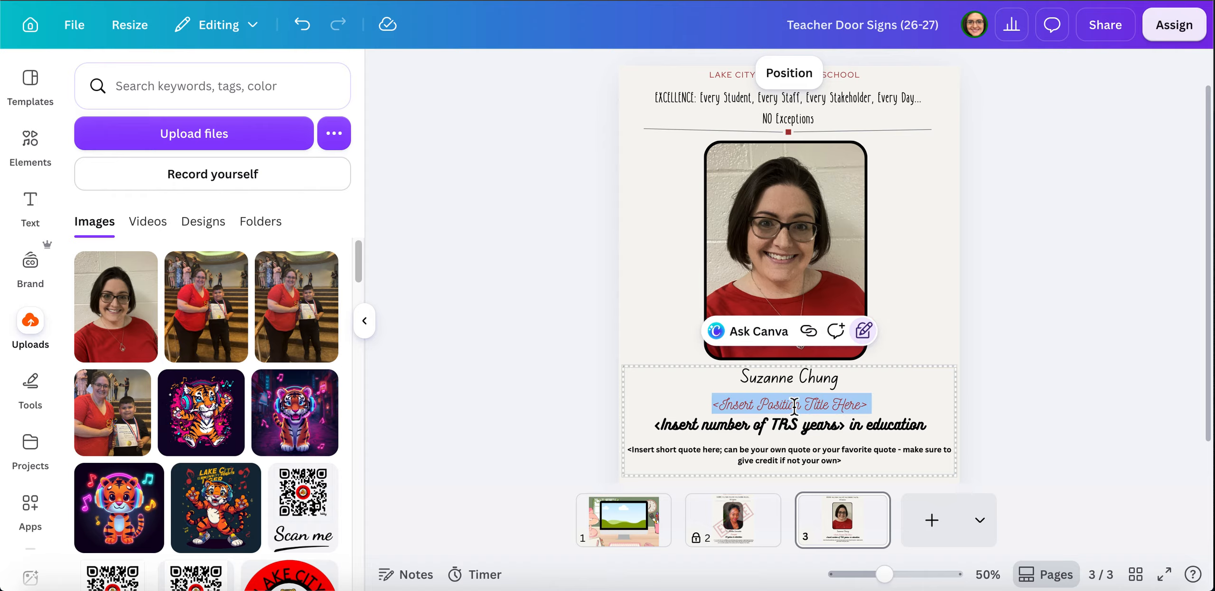
{"action": "type", "text": "ars> in educa"}
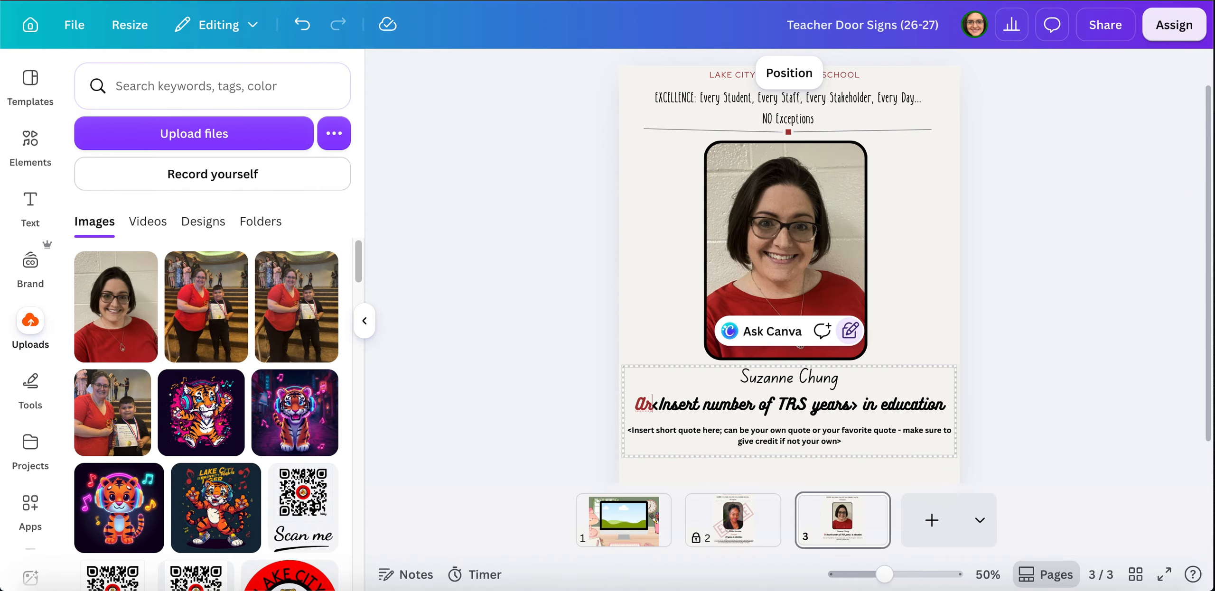
{"action": "key", "text": "ctrl+z"}
{"action": "key", "text": "ctrl+z"}
{"action": "key", "text": "BackSpace"}
{"action": "key", "text": "BackSpace"}
{"action": "key", "text": "BackSpace"}
{"action": "key", "text": "BackSpace"}
{"action": "key", "text": "BackSpace"}
{"action": "key", "text": "BackSpace"}
{"action": "key", "text": "BackSpace"}
{"action": "key", "text": "BackSpace"}
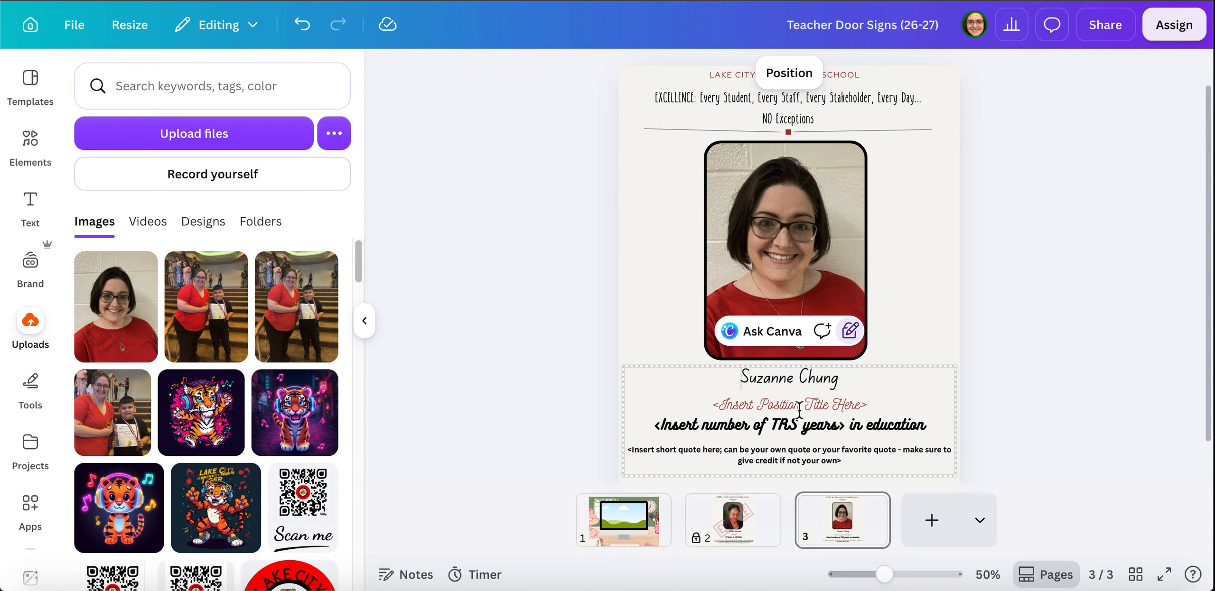
{"action": "triple_click", "coordinate": [799, 410]}
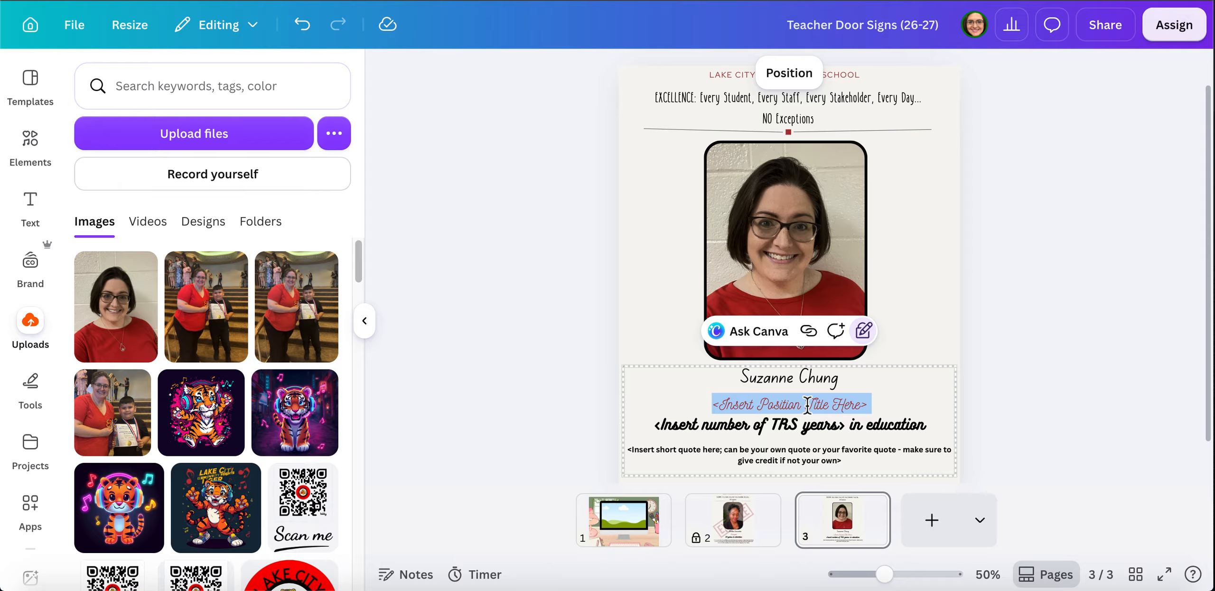
{"action": "left_click", "coordinate": [823, 407]}
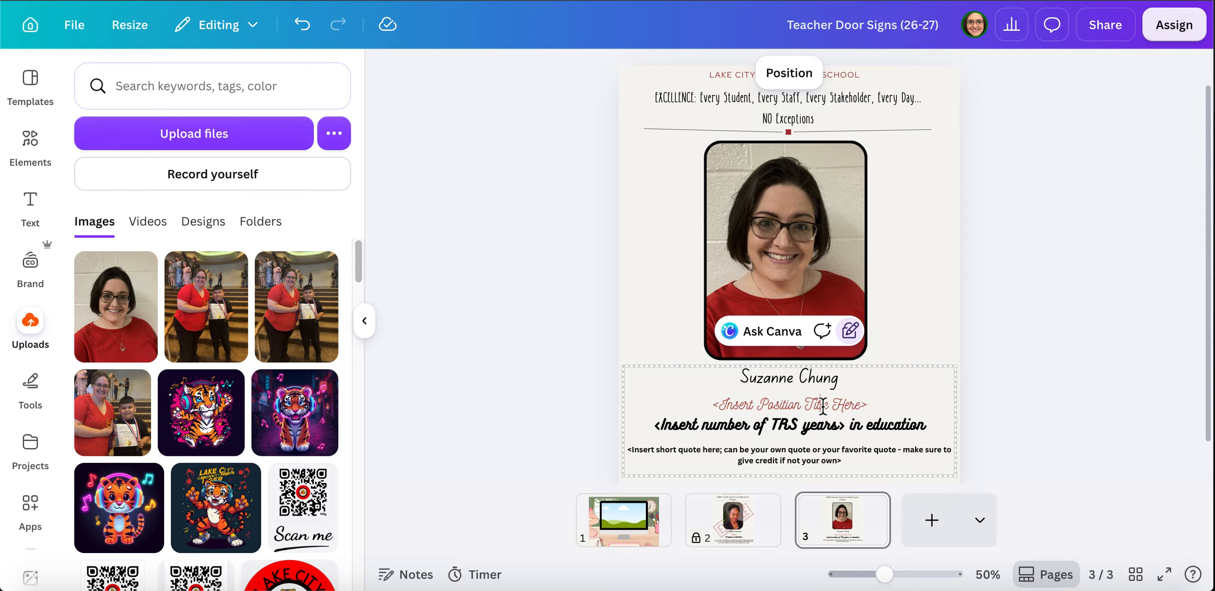
- Replace 'Position' with Art Director and delete the '<Insert' and 'Title Here>' leftovers
{"action": "double_click", "coordinate": [774, 407]}
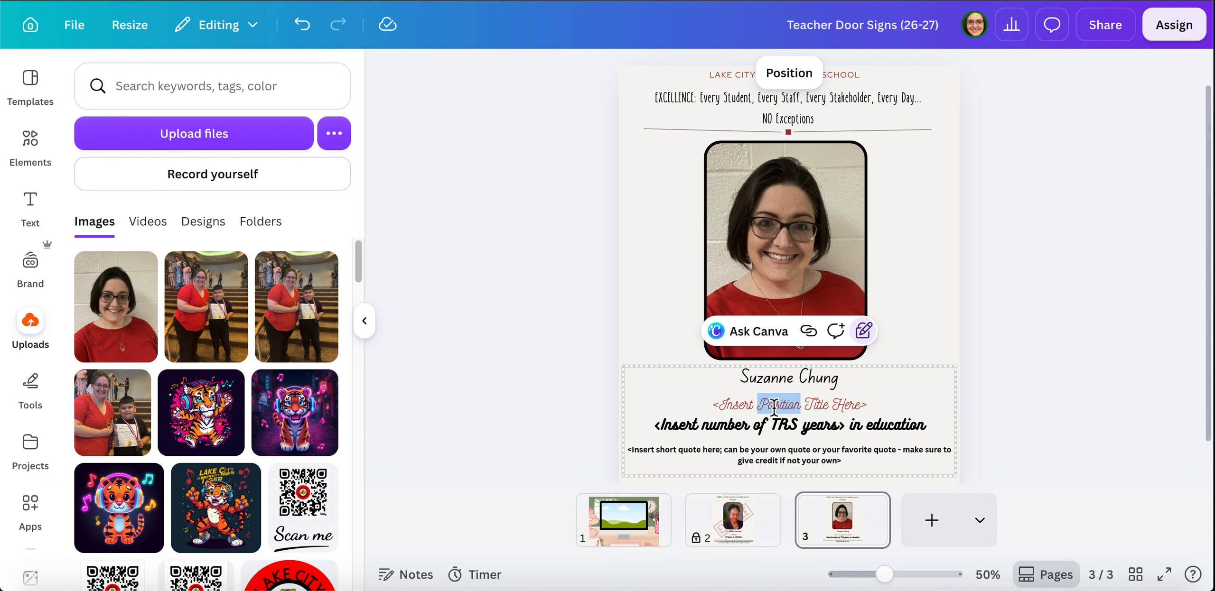
{"action": "type", "text": "Art Dir"}
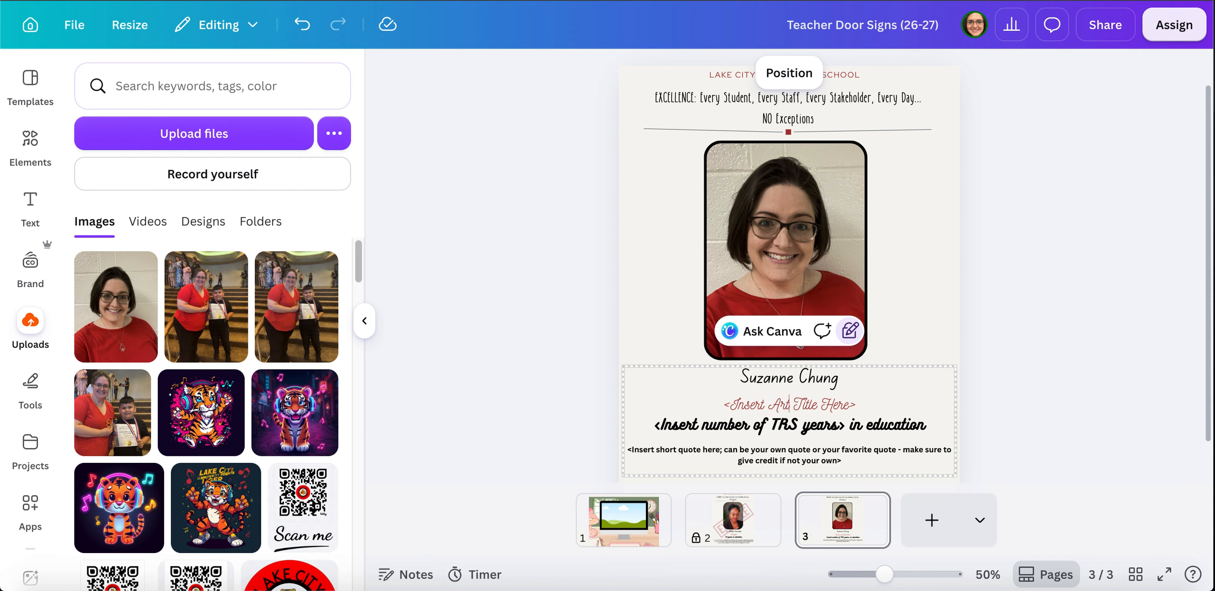
{"action": "type", "text": "ector"}
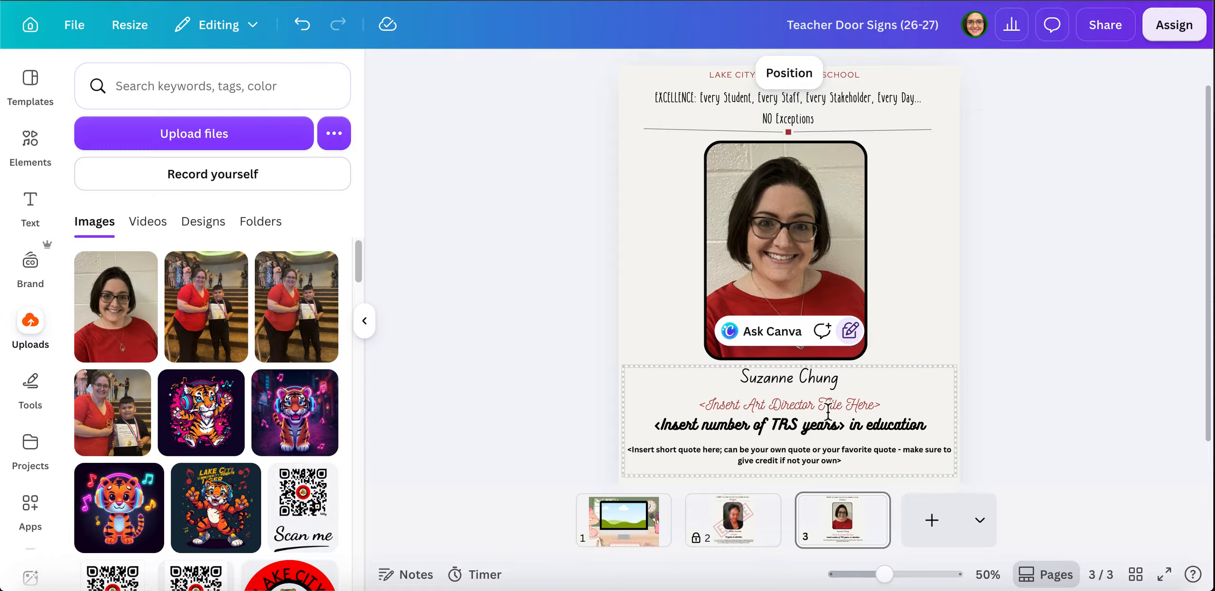
{"action": "left_click_drag", "start_coordinate": [815, 409], "coordinate": [904, 391]}
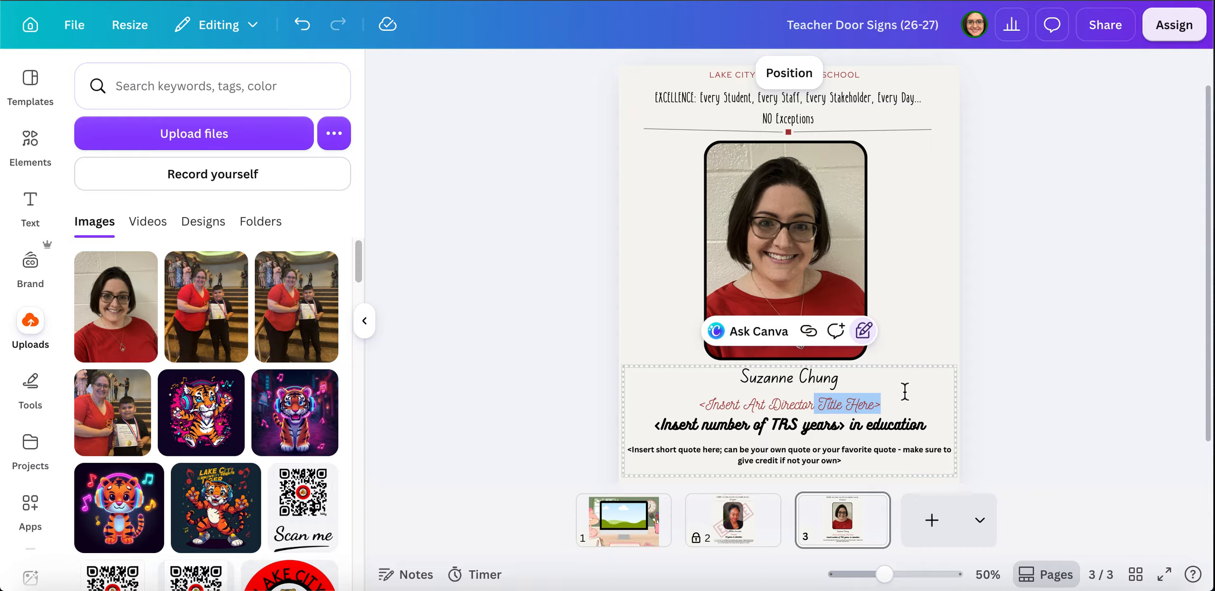
{"action": "key", "text": "BackSpace"}
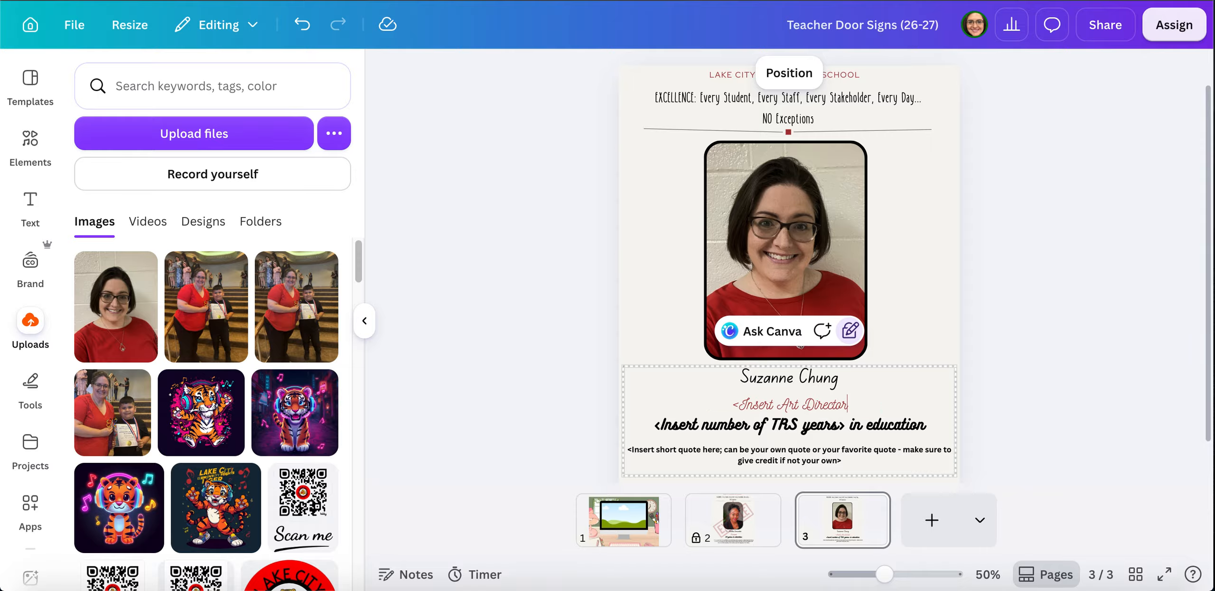
{"action": "left_click", "coordinate": [779, 404]}
{"action": "left_click_drag", "start_coordinate": [778, 405], "coordinate": [732, 404]}
{"action": "key", "text": "BackSpace"}
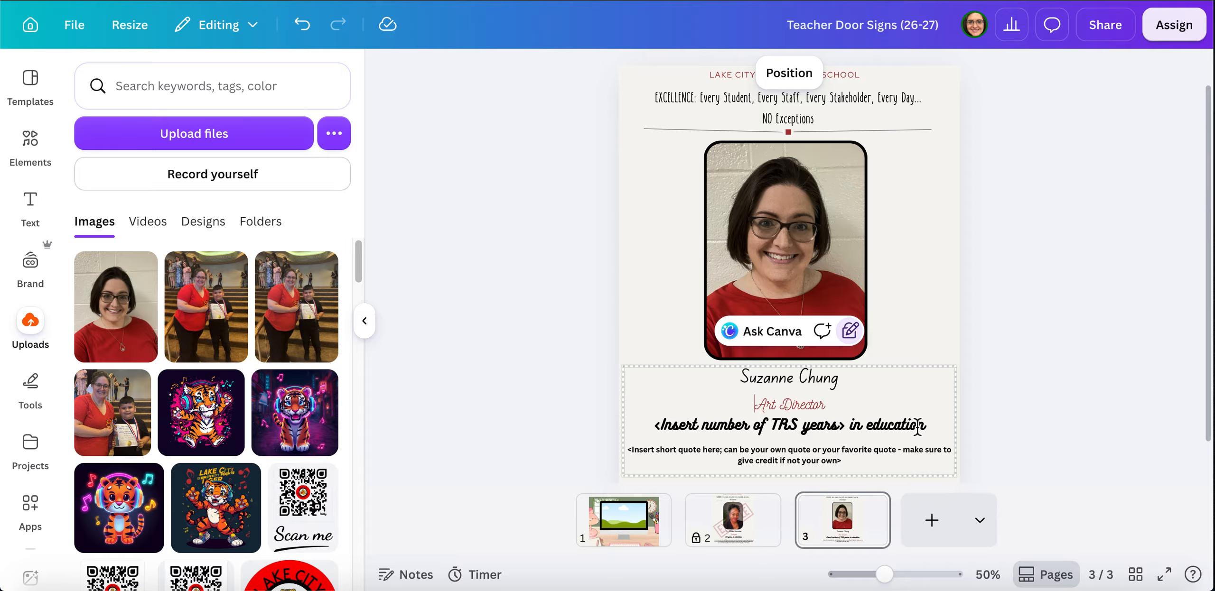
- Replace 'Insert number of TRS' with 16 and strip the angle brackets from the years line
{"action": "left_click", "coordinate": [790, 425]}
{"action": "left_click", "coordinate": [797, 426]}
{"action": "left_click_drag", "start_coordinate": [801, 427], "coordinate": [663, 430]}
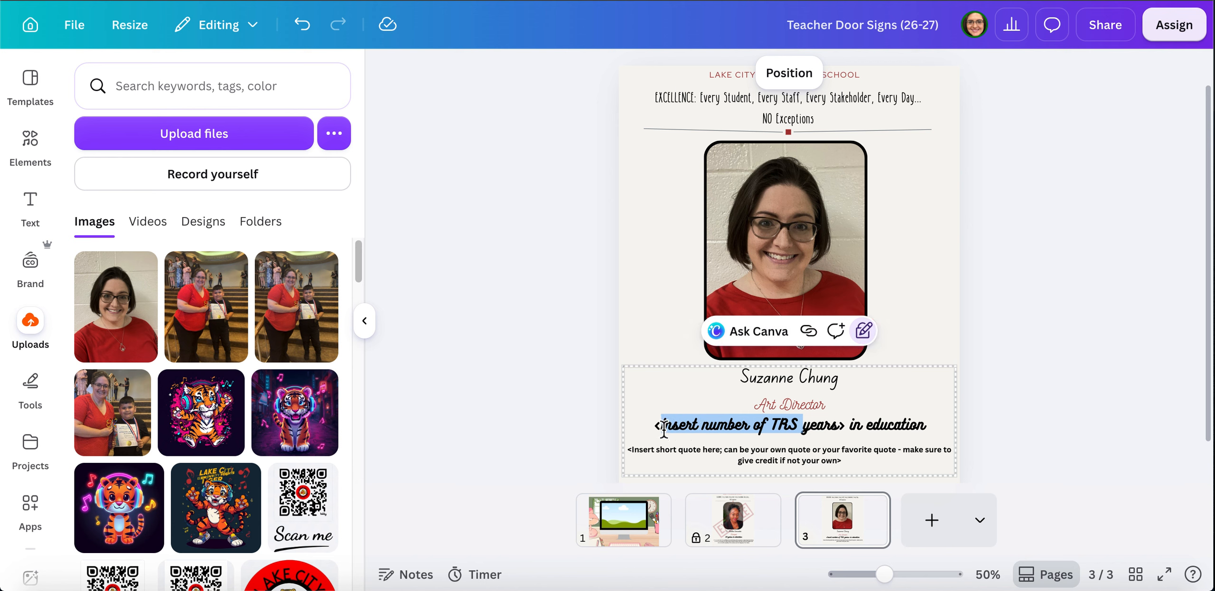
{"action": "type", "text": "16"}
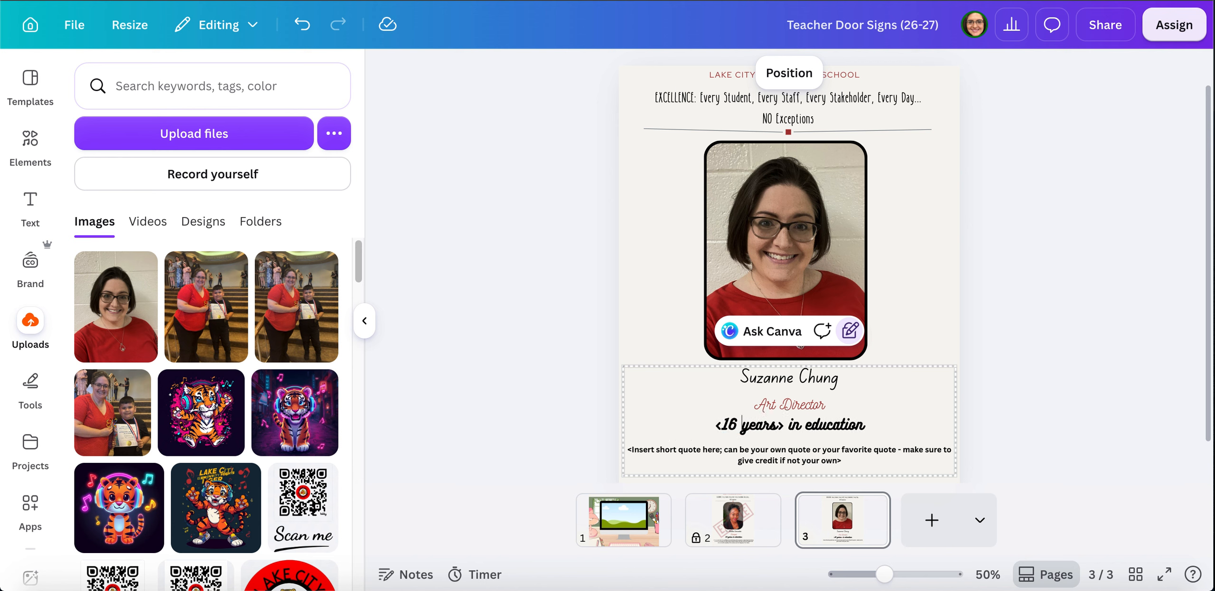
{"action": "left_click", "coordinate": [784, 425]}
{"action": "key", "text": "BackSpace"}
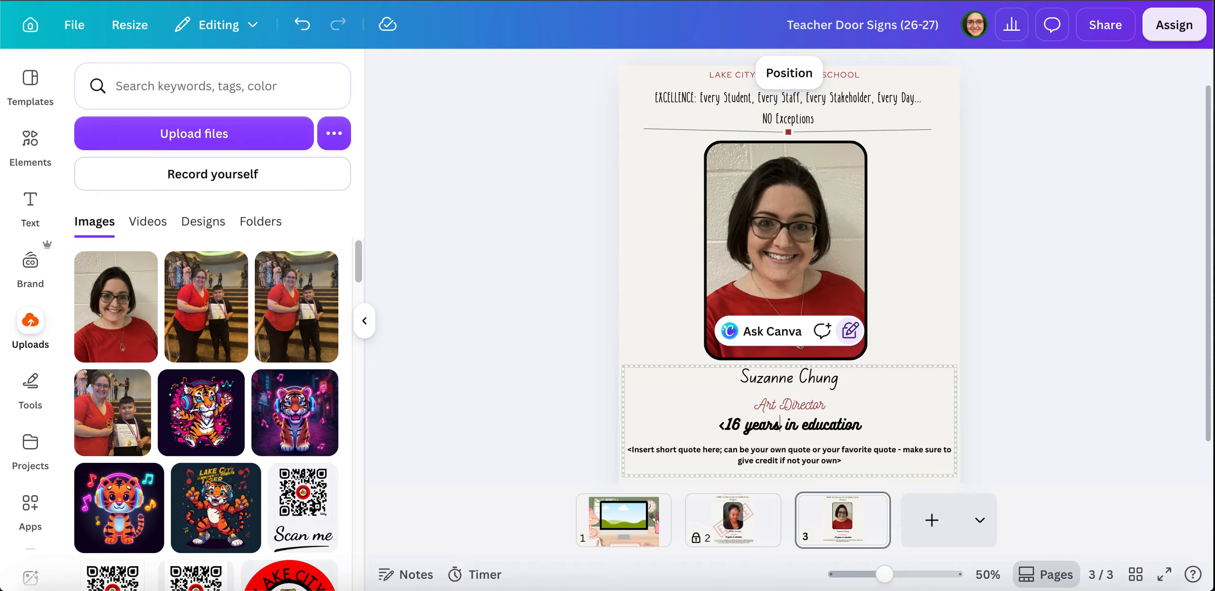
{"action": "left_click", "coordinate": [728, 427]}
{"action": "key", "text": "BackSpace"}
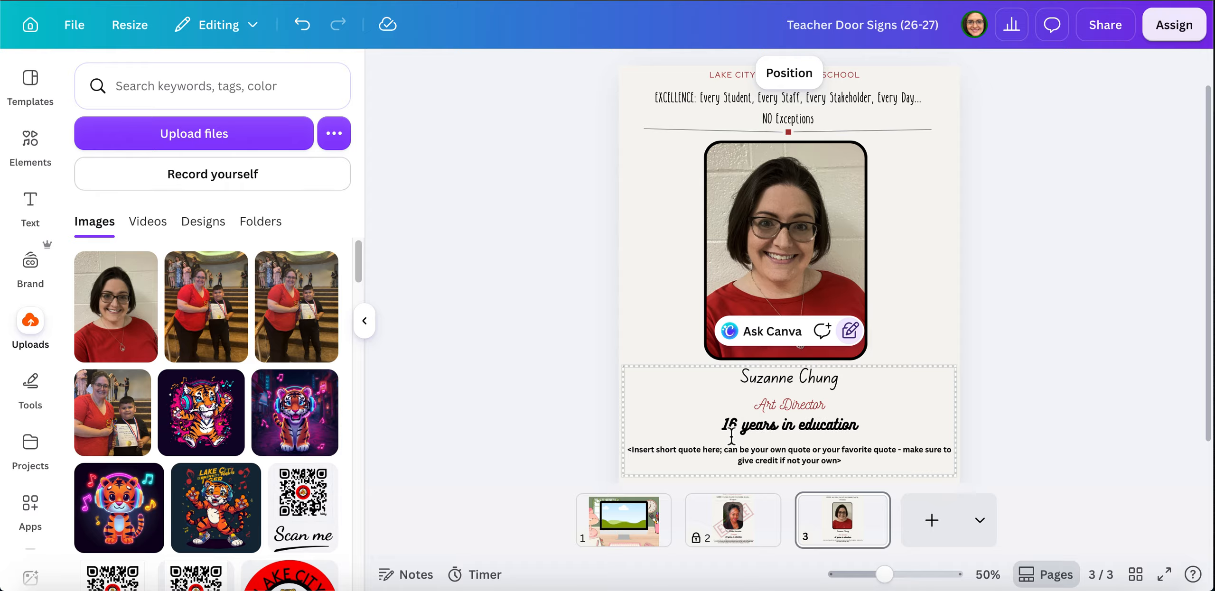